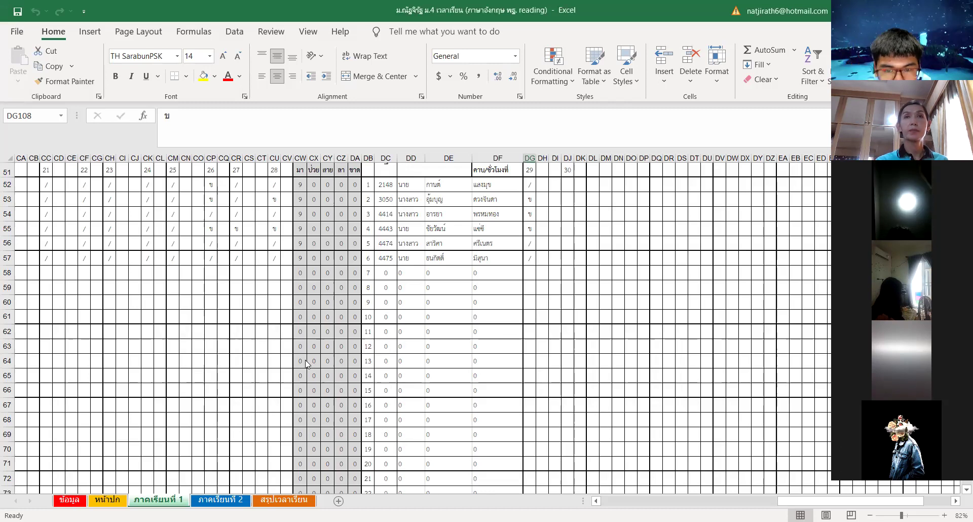
Mark the first two students of class ม.4/2 with / for period 30 in cells DJ52 and DJ53
scroll(306, 364, up, 1)
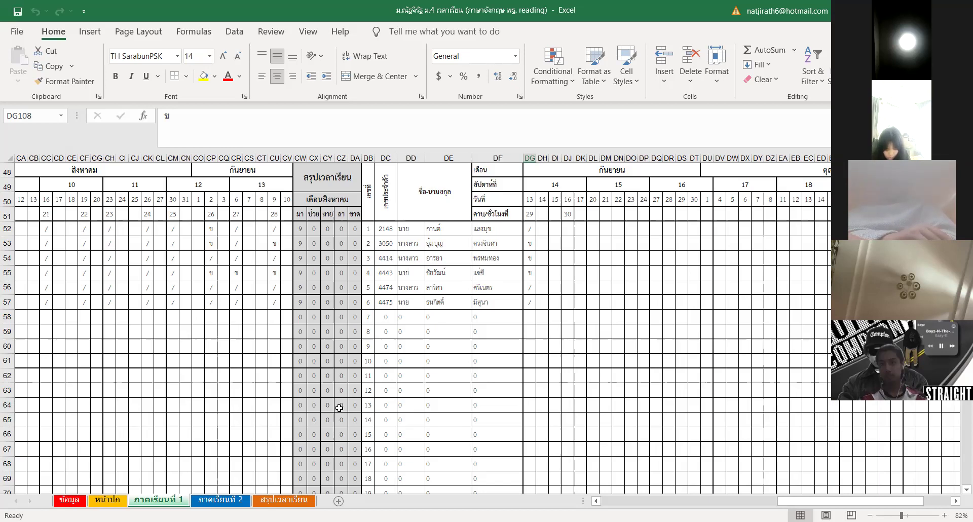
click(569, 229)
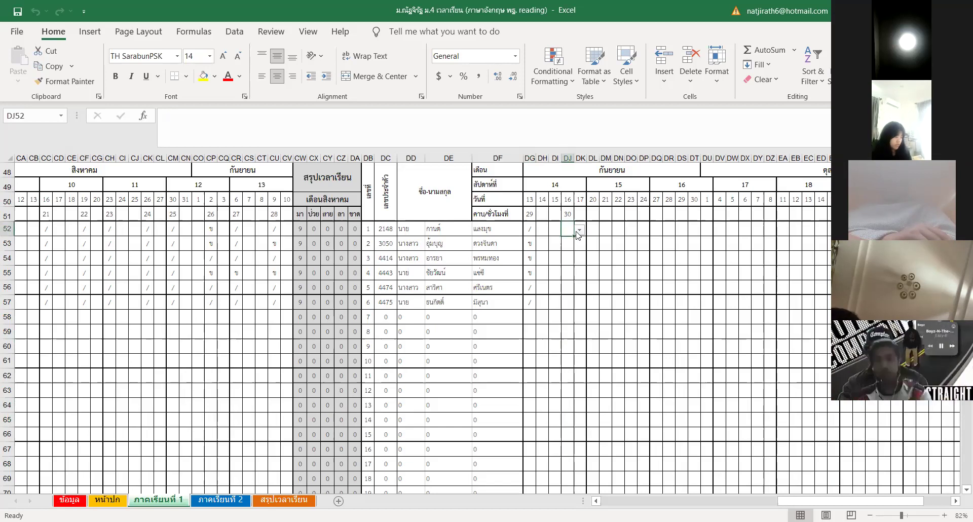
click(579, 230)
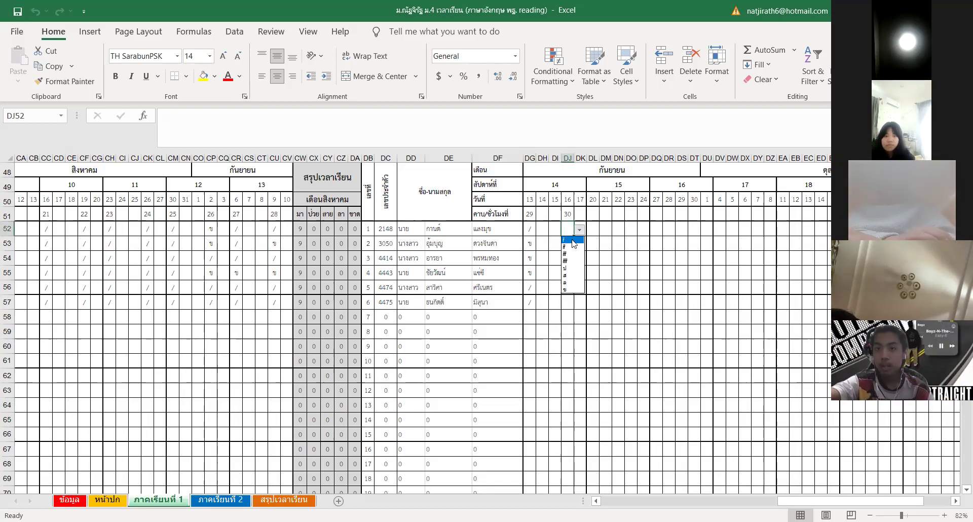
click(573, 240)
click(565, 242)
click(579, 245)
click(567, 255)
Record ล for the third student in DJ54 and ข for the fourth student in DJ55 under period 30
click(565, 258)
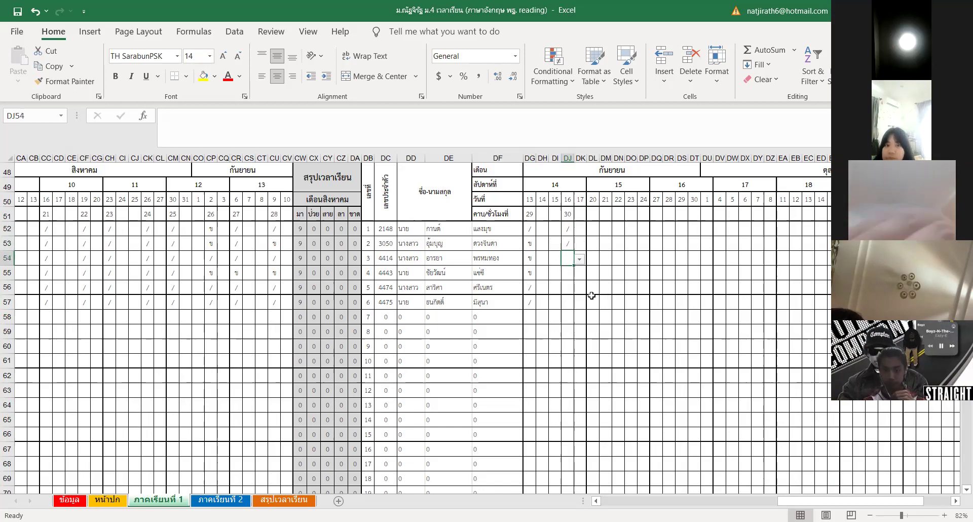
click(580, 260)
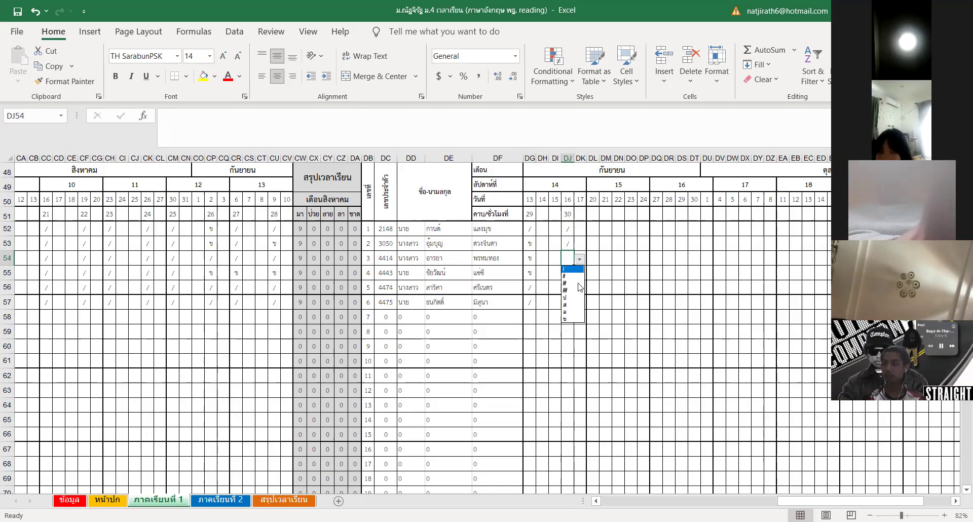
click(571, 314)
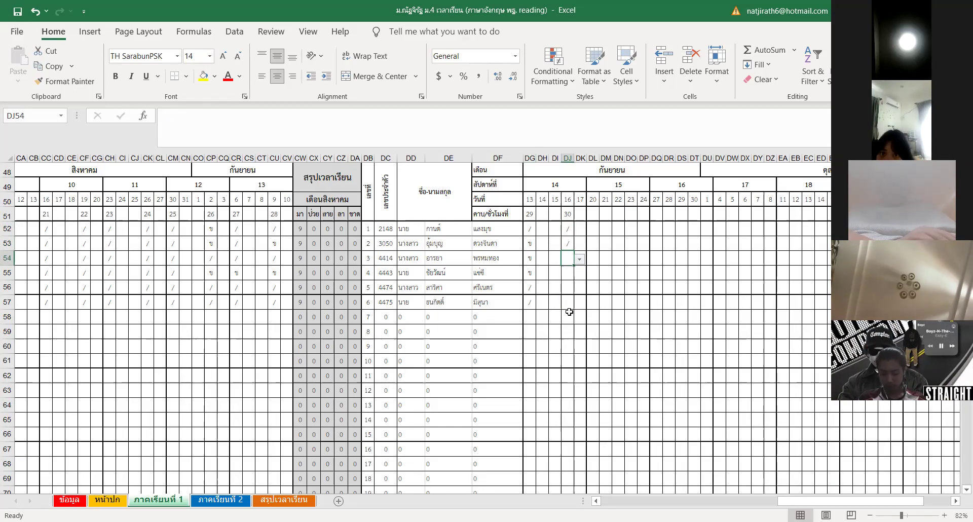
click(568, 274)
click(579, 274)
key(Escape)
Mark the sixth student of class ม.4/2 with / for period 30 in cell DJ57
click(567, 290)
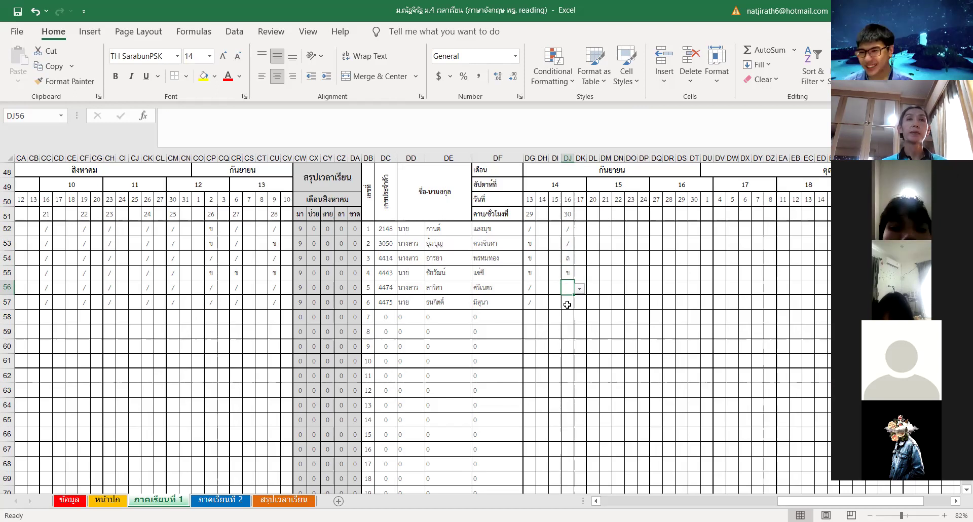
click(567, 304)
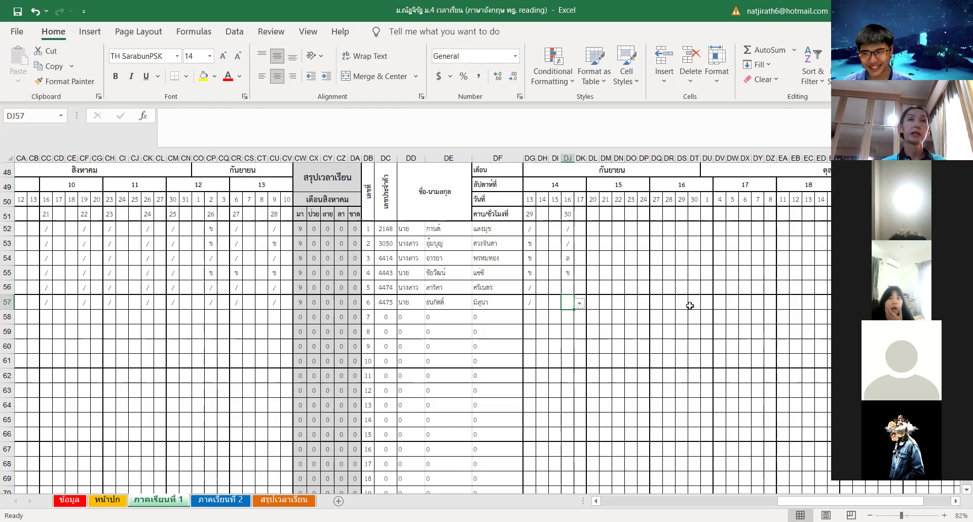
click(580, 304)
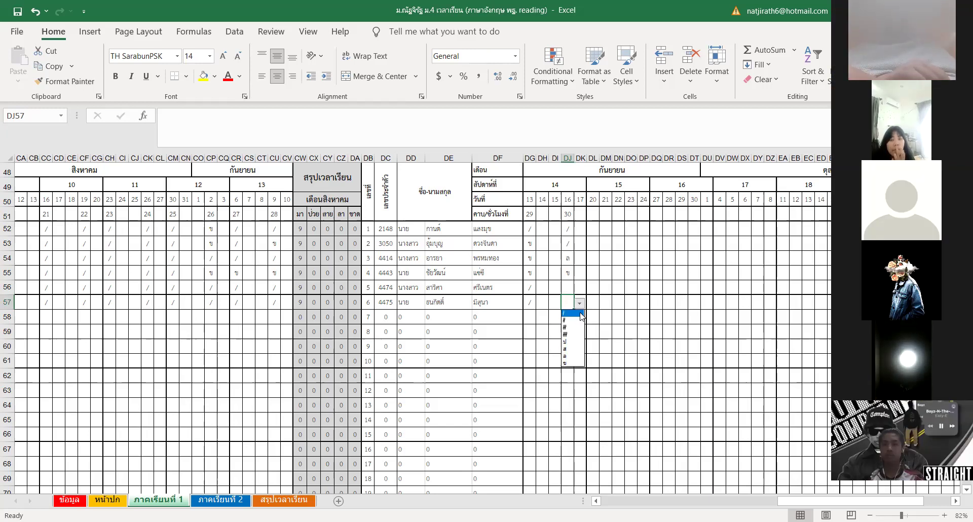
click(581, 314)
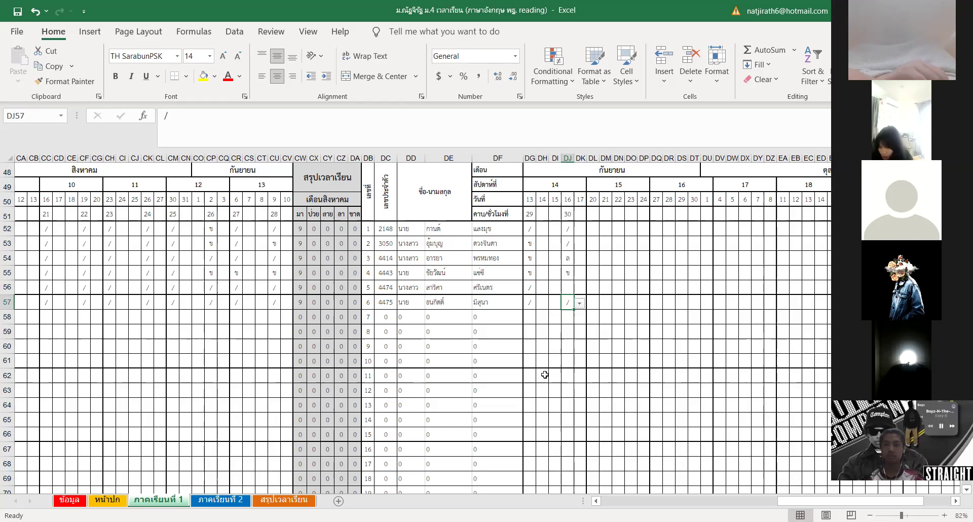
Mark the first two students of class ม.4/3 with / for period 30 in cells DJ97 and DJ98
scroll(545, 375, down, 10)
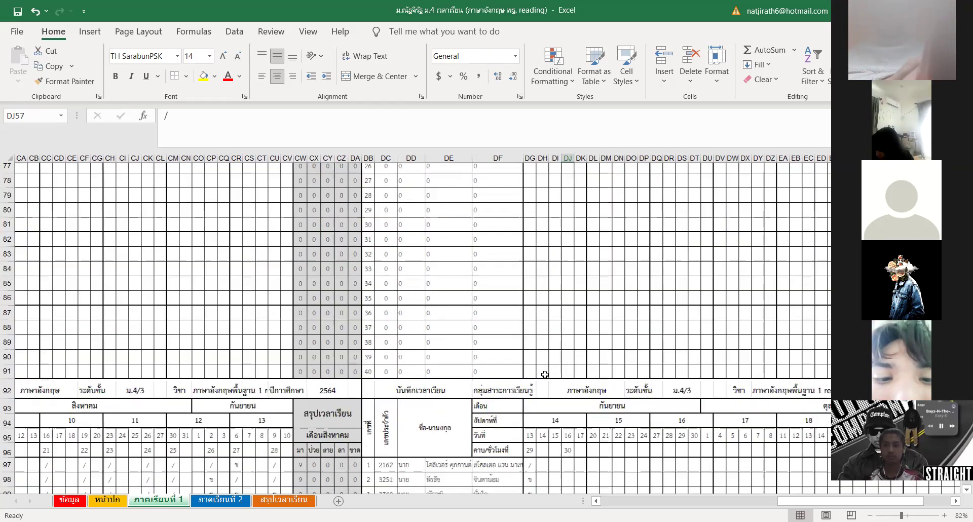
scroll(544, 374, down, 5)
click(563, 250)
click(580, 250)
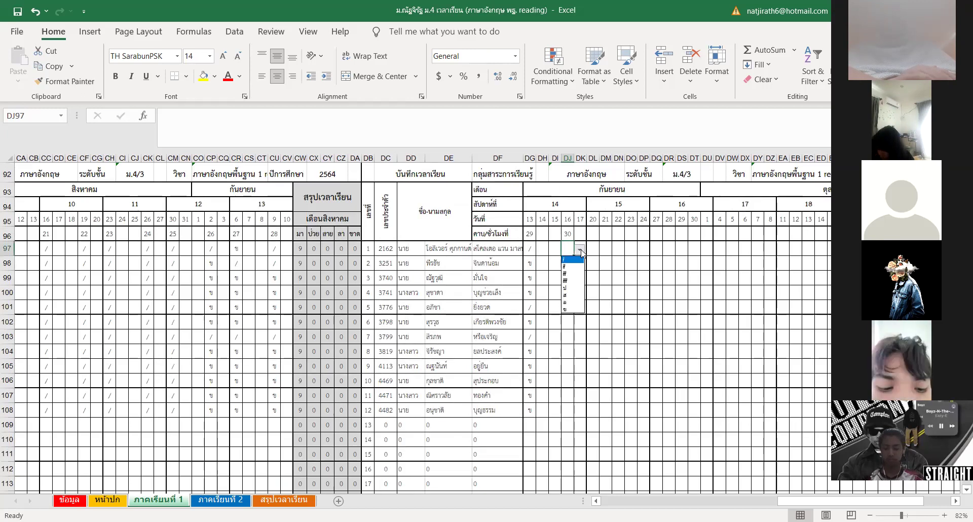
click(570, 260)
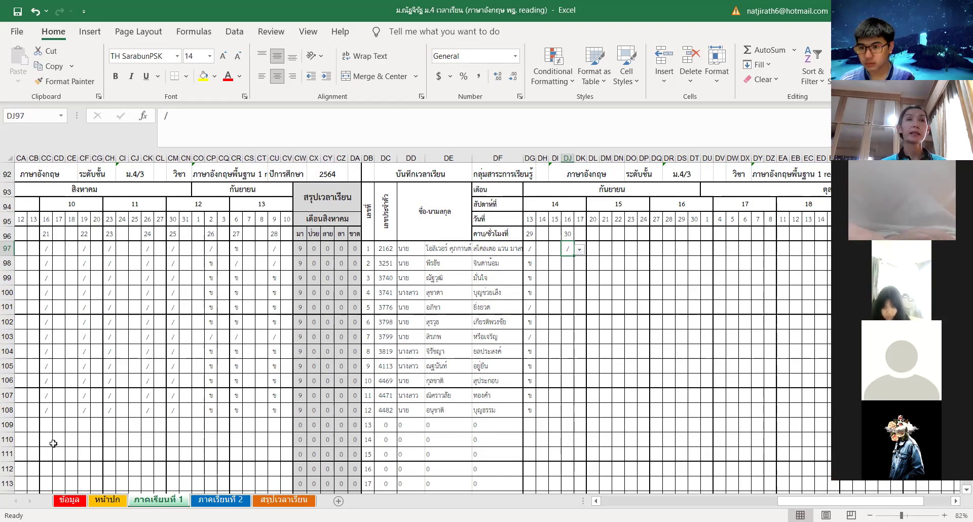
click(569, 266)
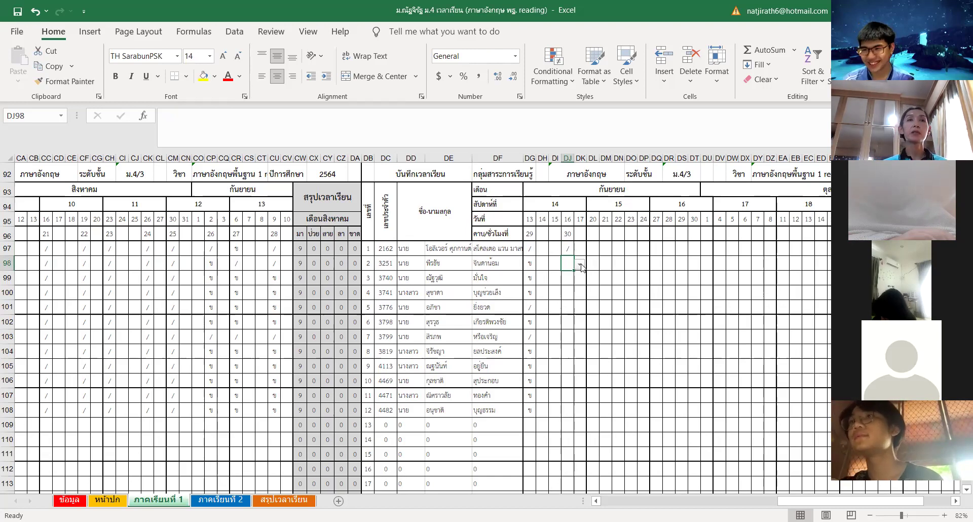
click(580, 264)
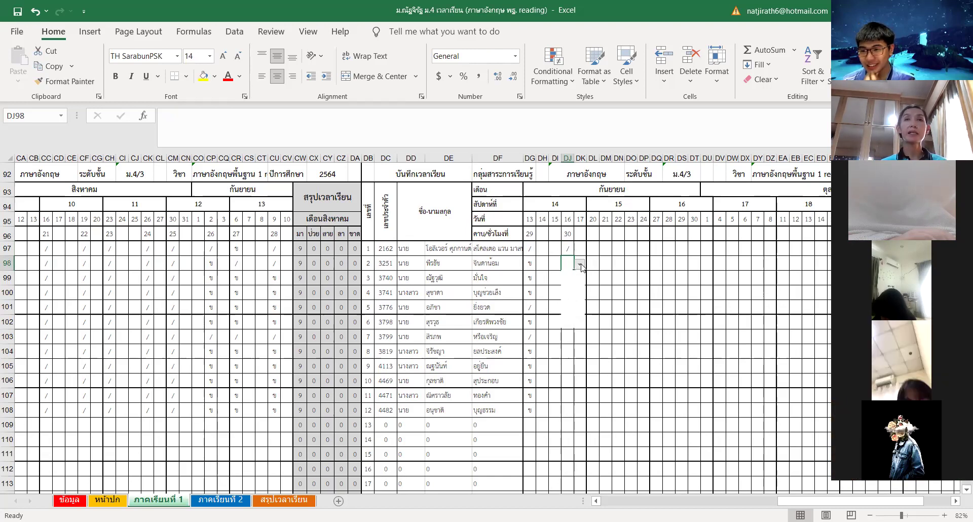
click(573, 274)
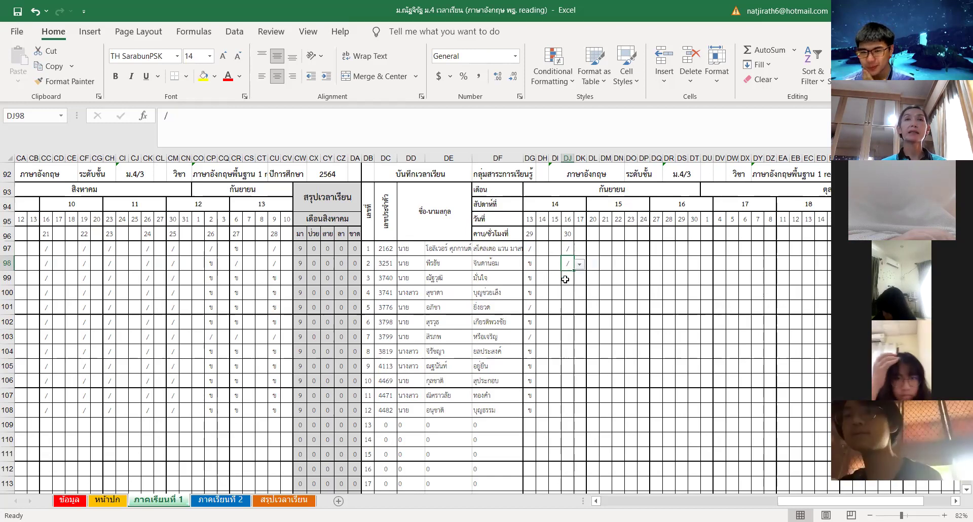
Record ข for the third and fourth students of class ม.4/3 under period 30 in DJ99 and DJ100
click(565, 279)
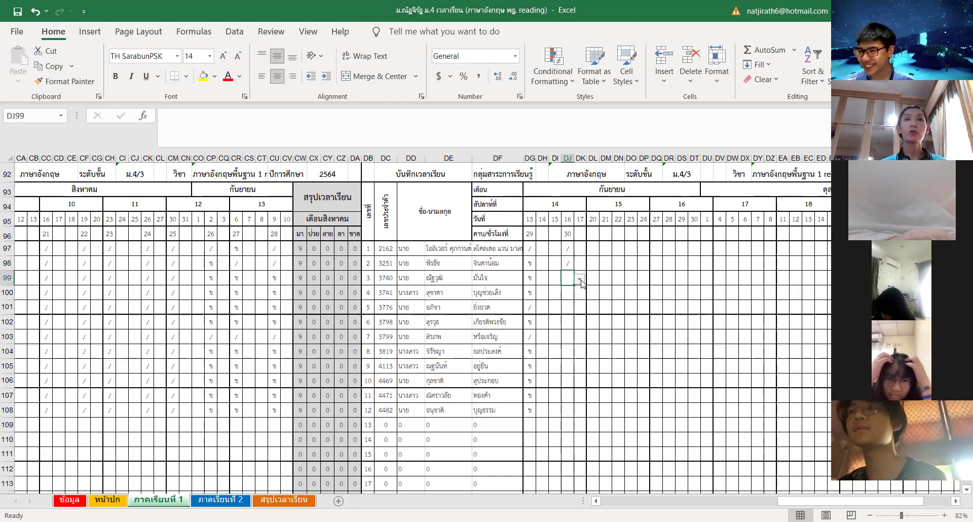
click(579, 281)
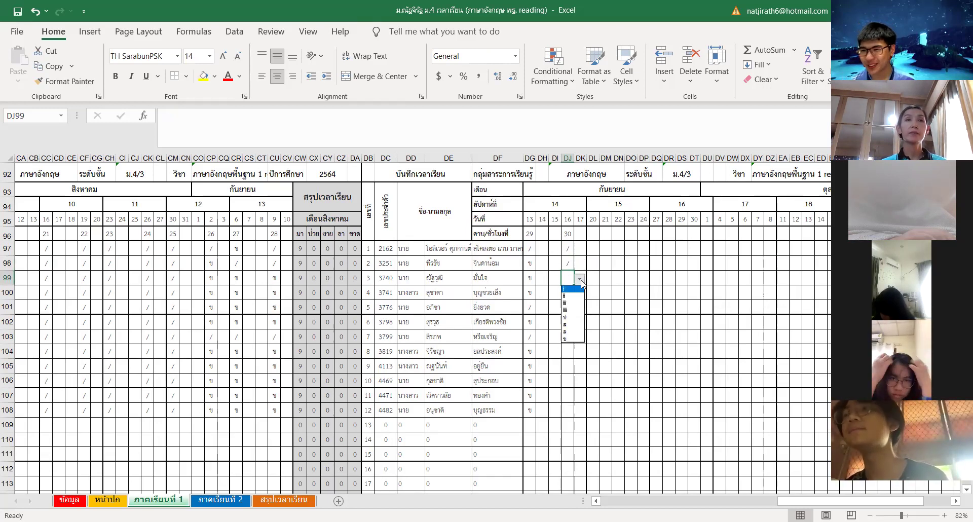
click(569, 339)
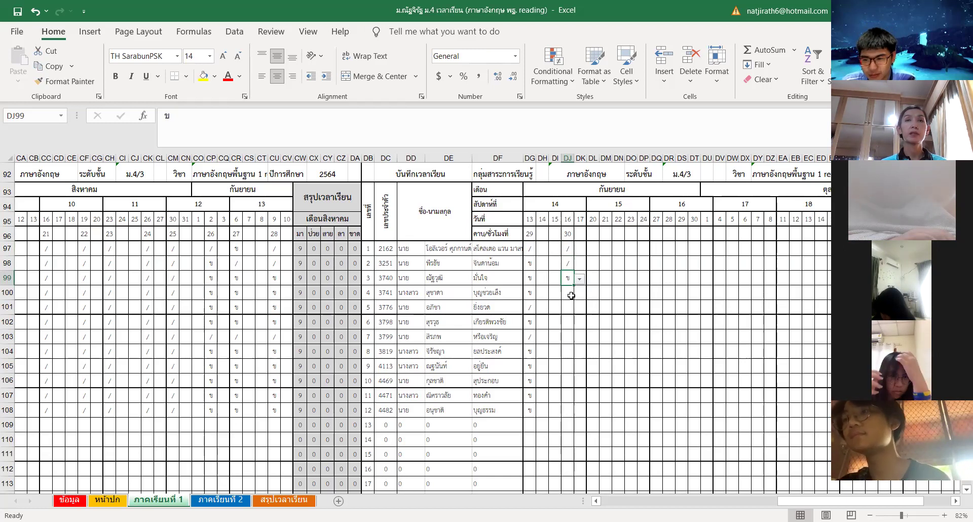
click(571, 290)
click(579, 293)
click(574, 356)
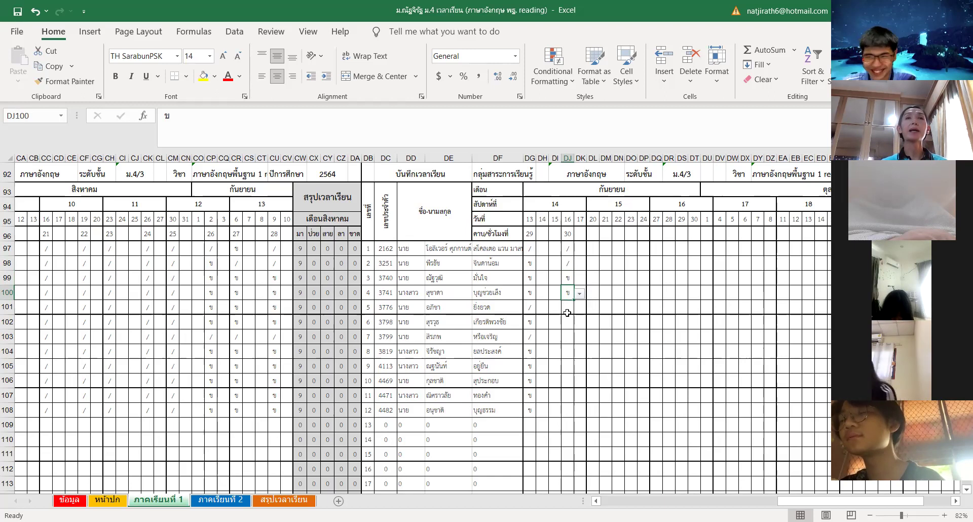
Record ข for the fifth and sixth students of class ม.4/3 under period 30 in DJ101 and DJ102
click(567, 311)
click(579, 309)
click(571, 365)
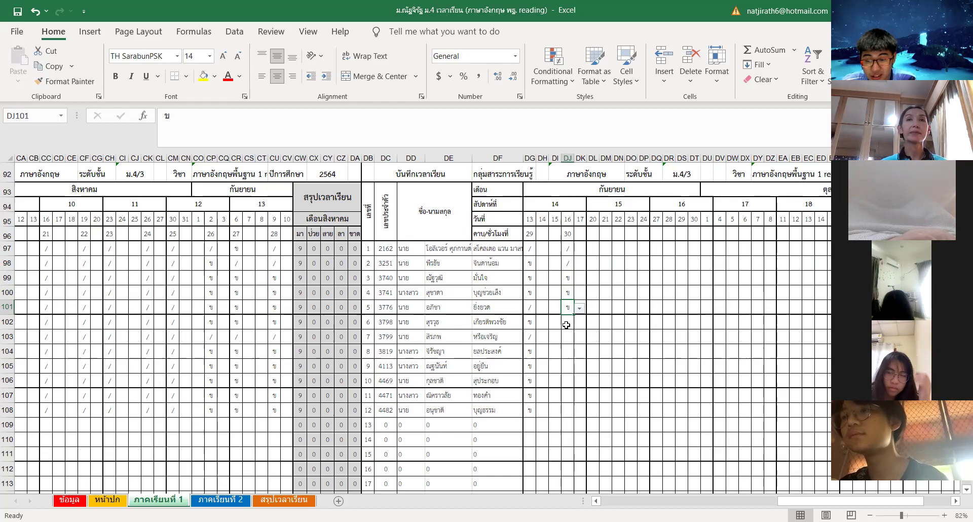
click(566, 324)
click(580, 322)
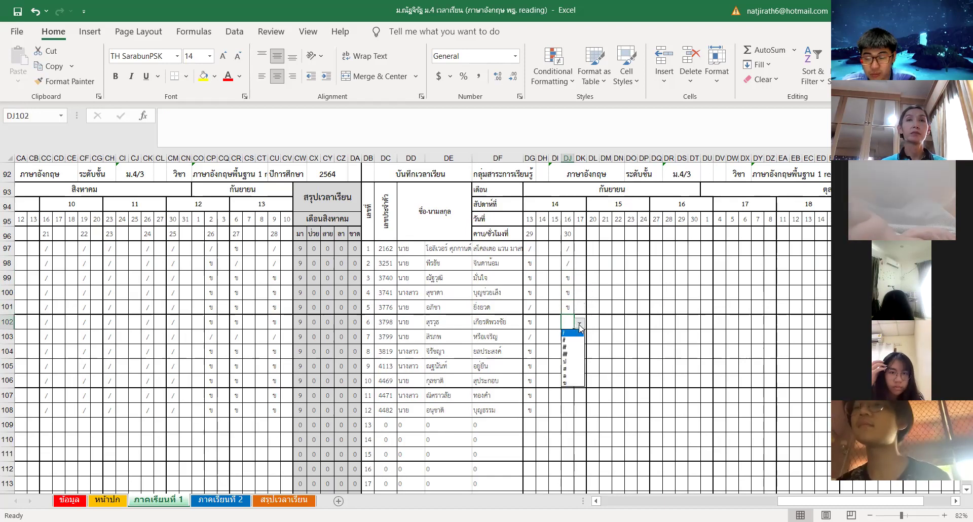
click(571, 382)
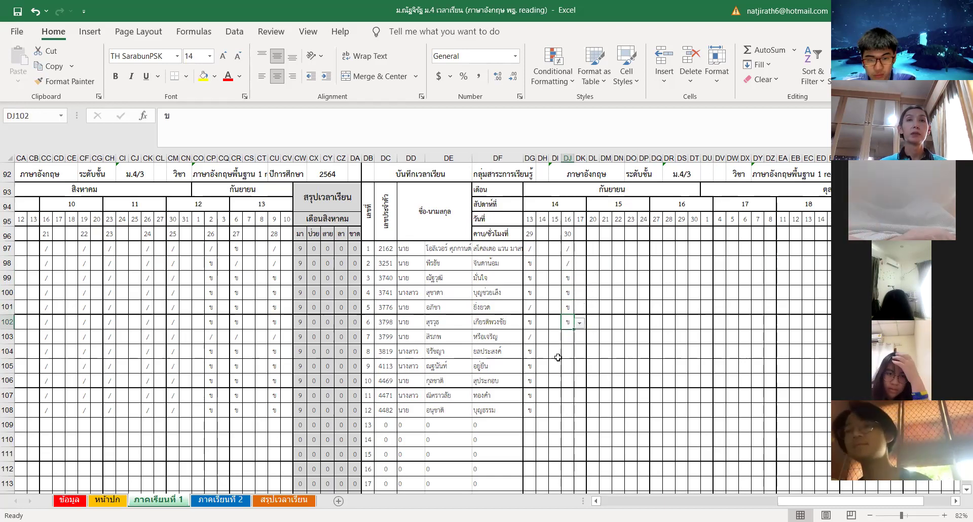
Record / for the seventh student in DJ103 and ข for the eighth student in DJ104 under period 30
click(567, 337)
click(581, 337)
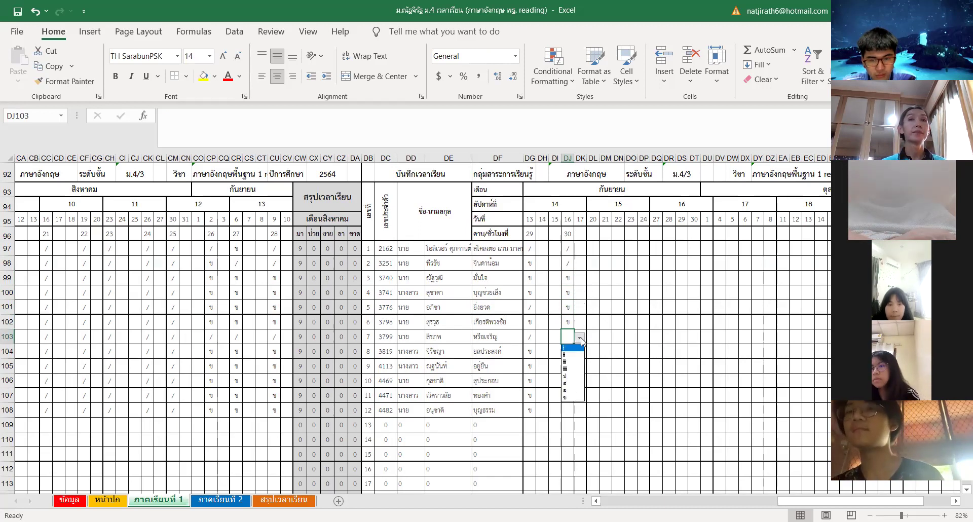
click(576, 349)
click(568, 353)
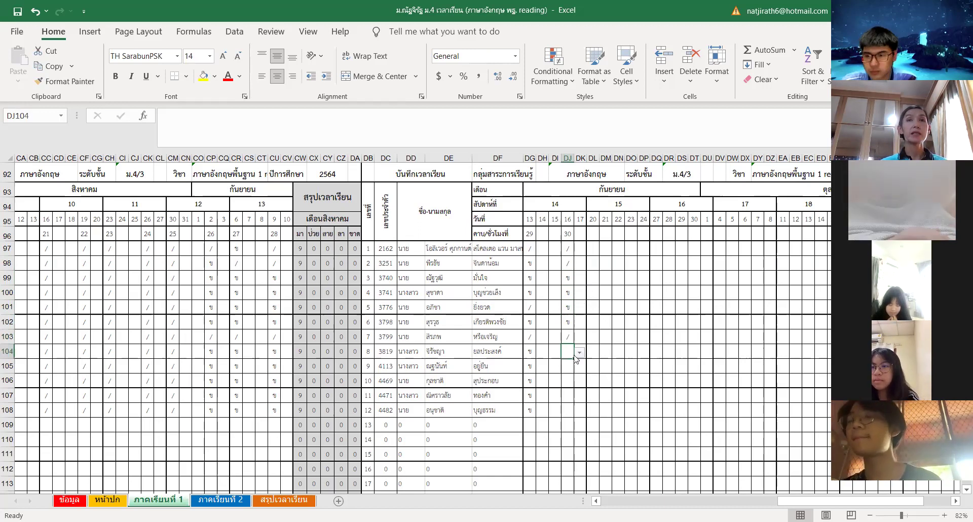
click(580, 355)
click(572, 411)
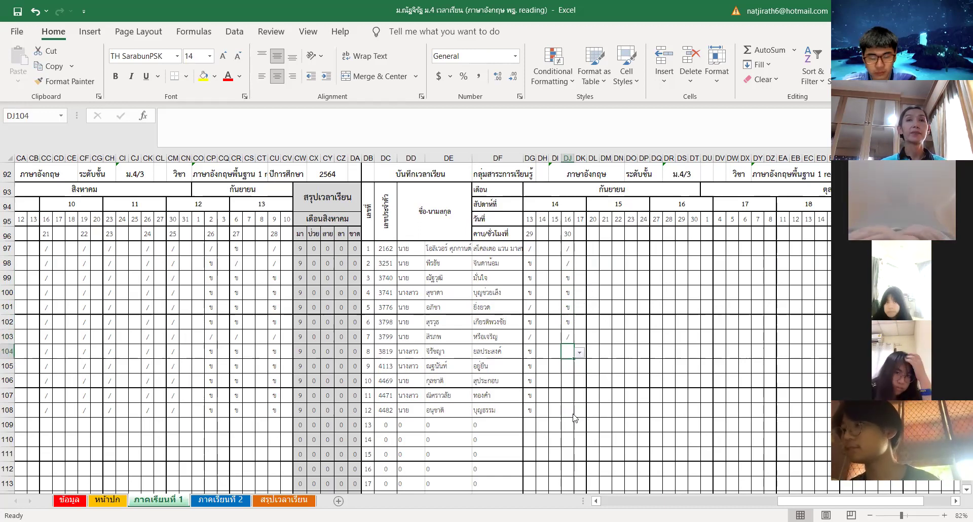
Record ข for the ninth and tenth students of class ม.4/3 under period 30 in DJ105 and DJ106
click(568, 368)
click(579, 367)
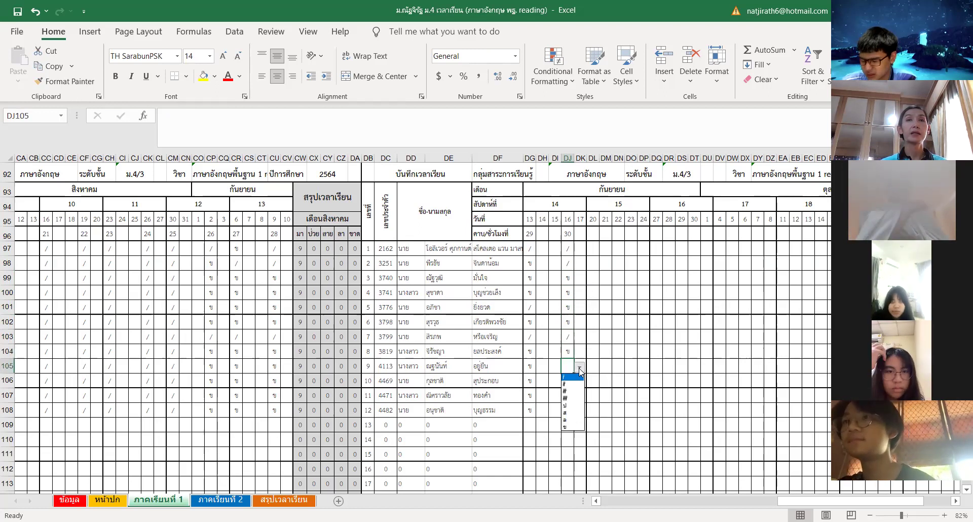
click(570, 427)
click(567, 382)
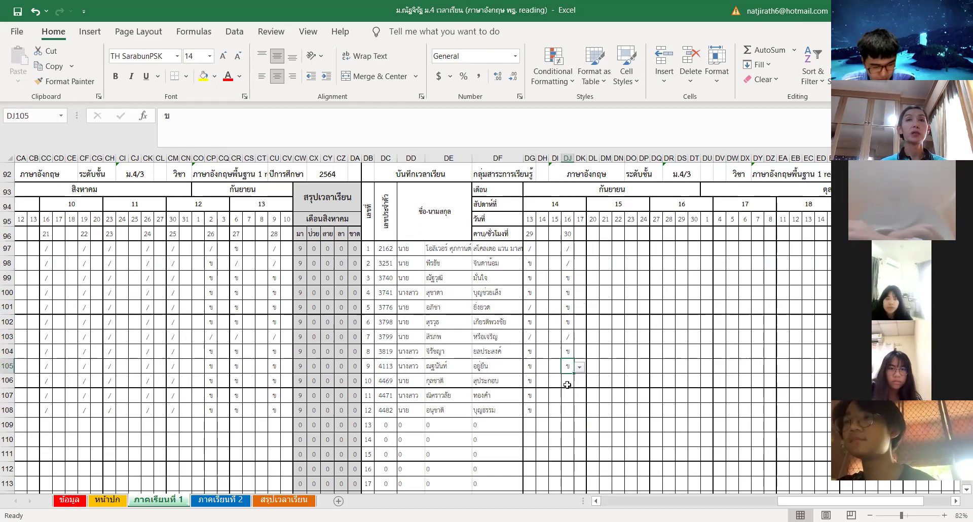
click(579, 383)
click(571, 442)
Record ข for the last two students of class ม.4/3 under period 30 in DJ107 and DJ108
click(568, 397)
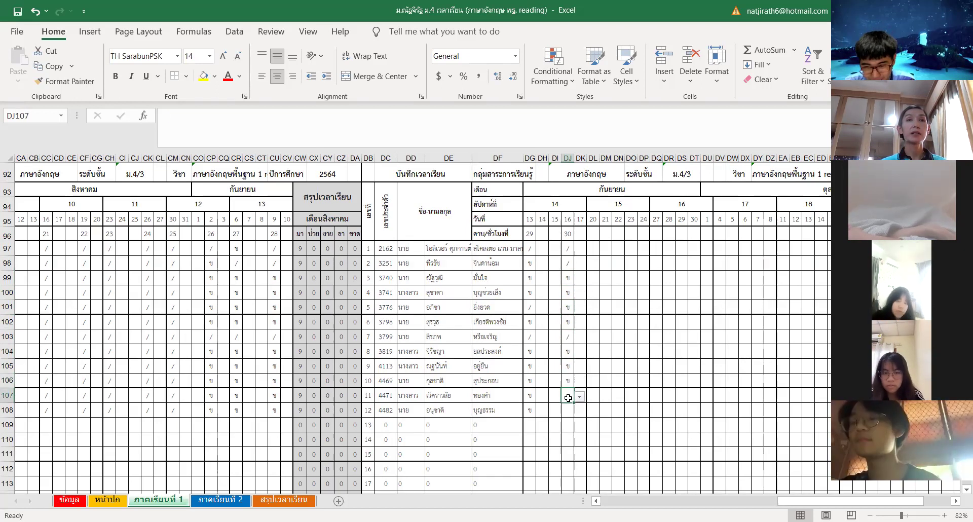
click(579, 400)
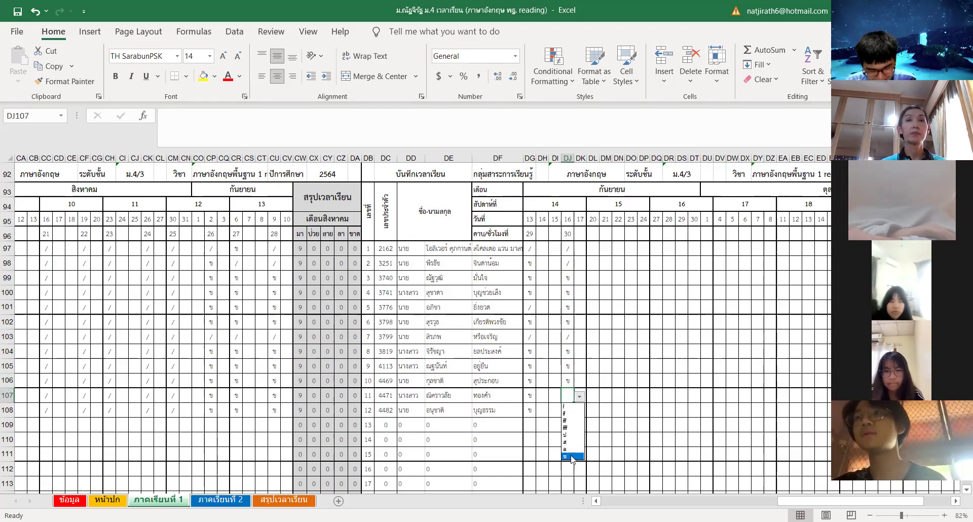
click(569, 449)
click(568, 411)
click(580, 411)
click(569, 466)
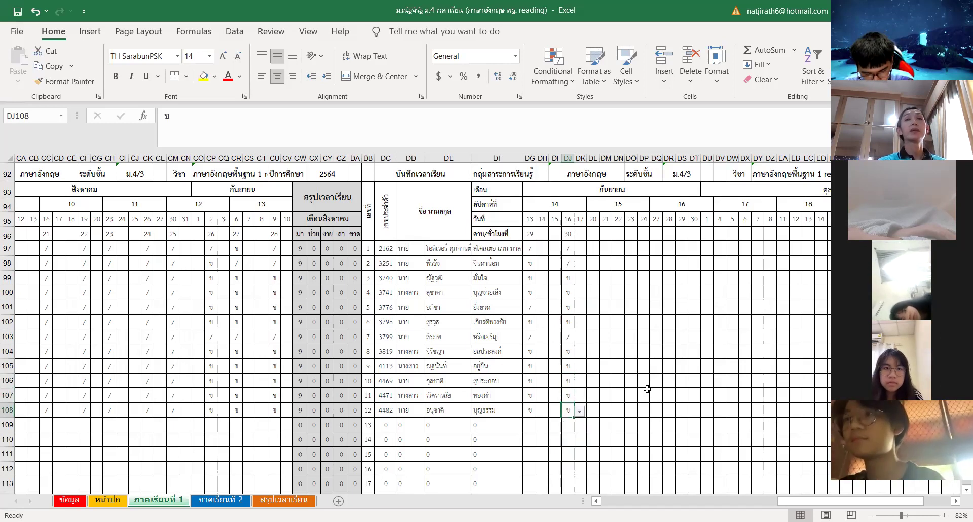
Mark the skipped fifth student of class ม.4/2 with / for period 30 in cell DJ56
scroll(648, 389, up, 9)
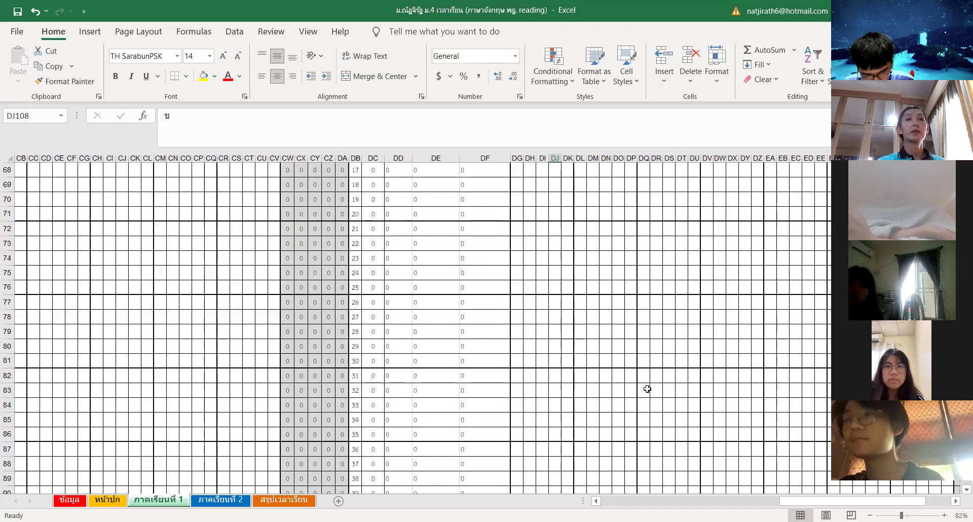
scroll(647, 389, up, 6)
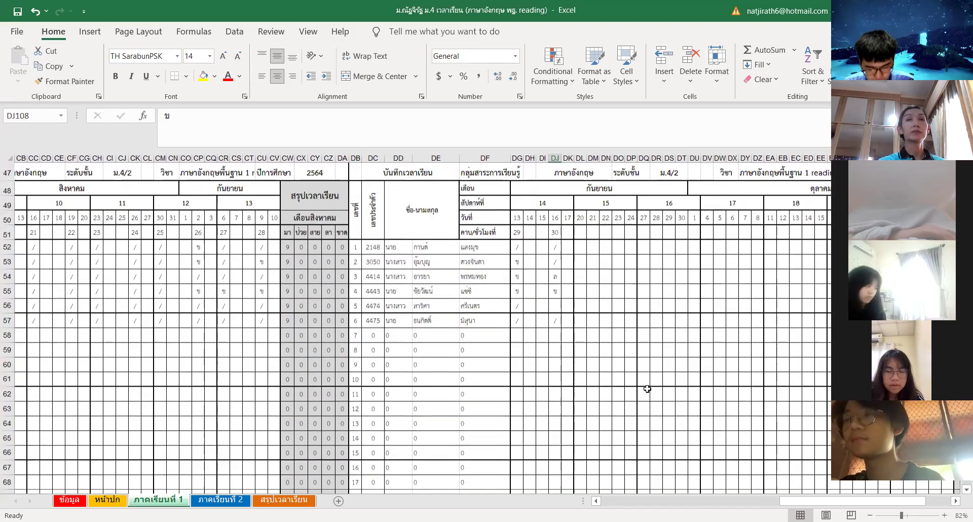
click(561, 311)
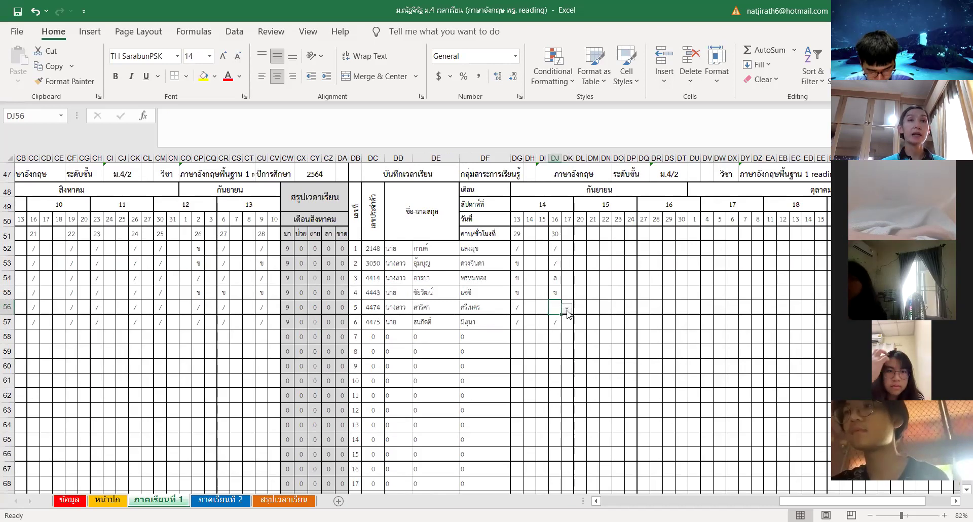
click(567, 309)
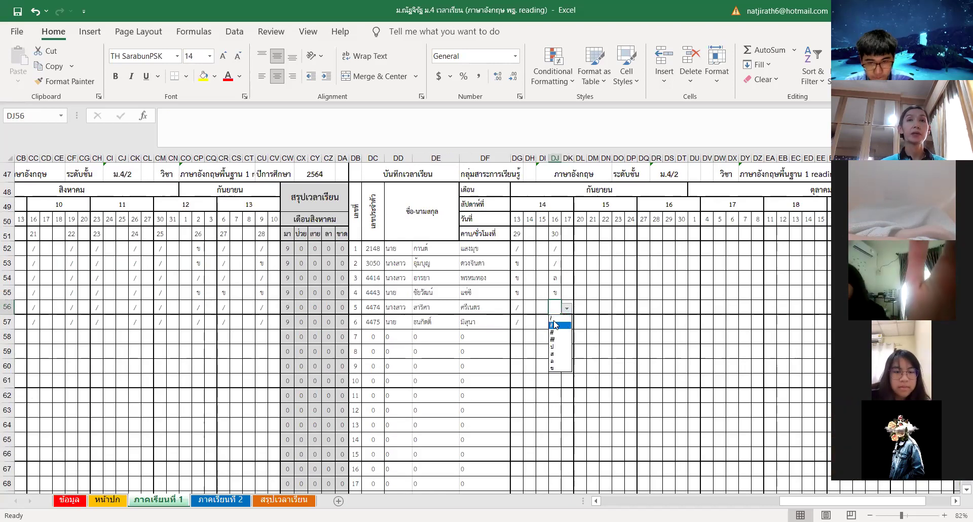
click(555, 318)
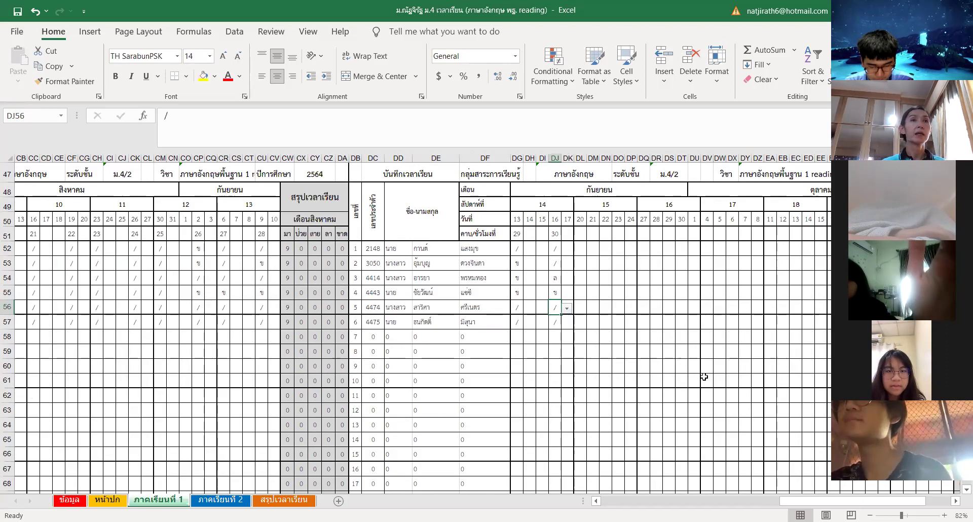